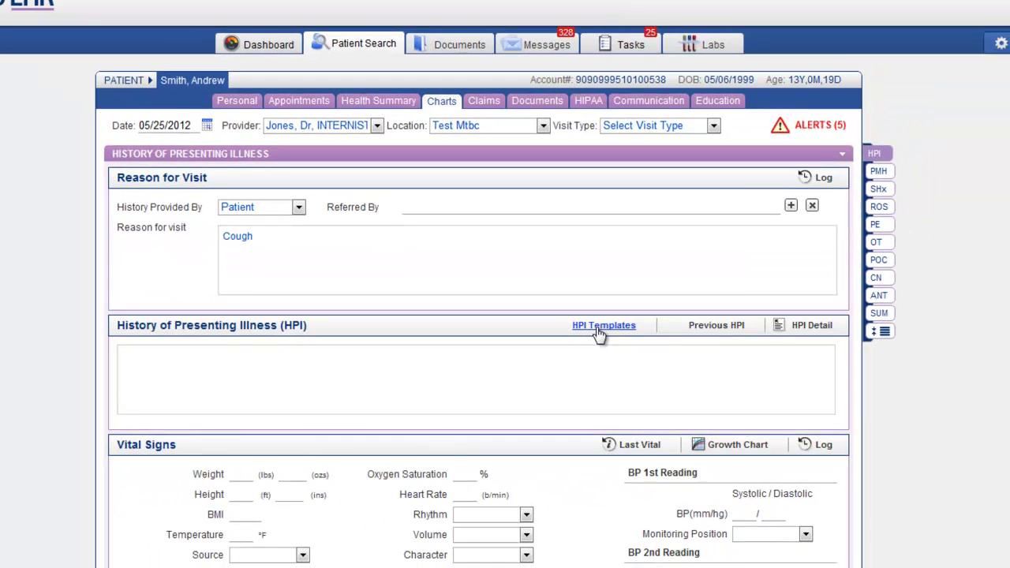
Load the Chest Pain (Cardiac) template from the Internal Medicine HPI template list
click(598, 330)
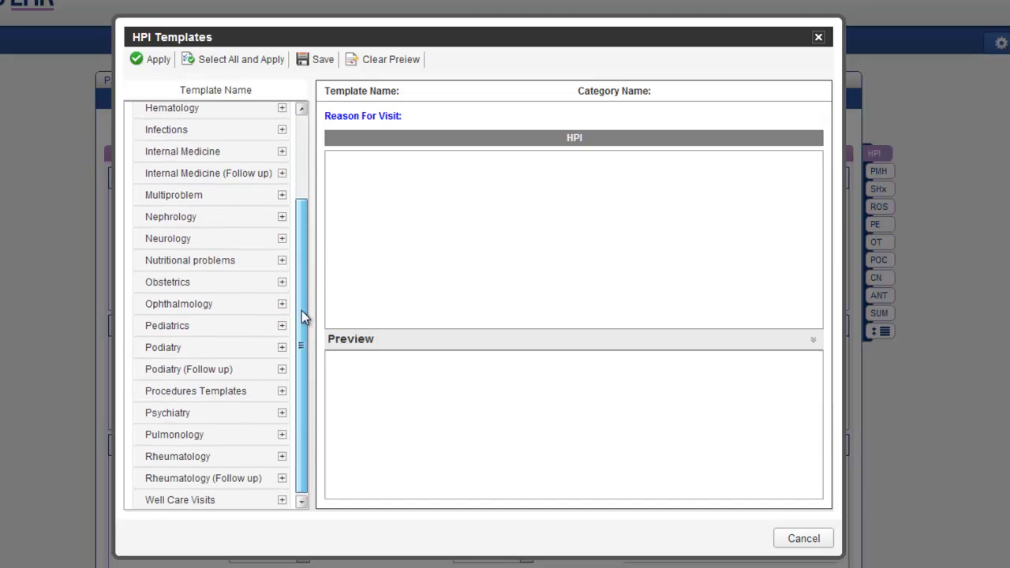
mouse_move(302, 223)
mouse_down()
mouse_move(300, 335)
mouse_move(303, 229)
mouse_up()
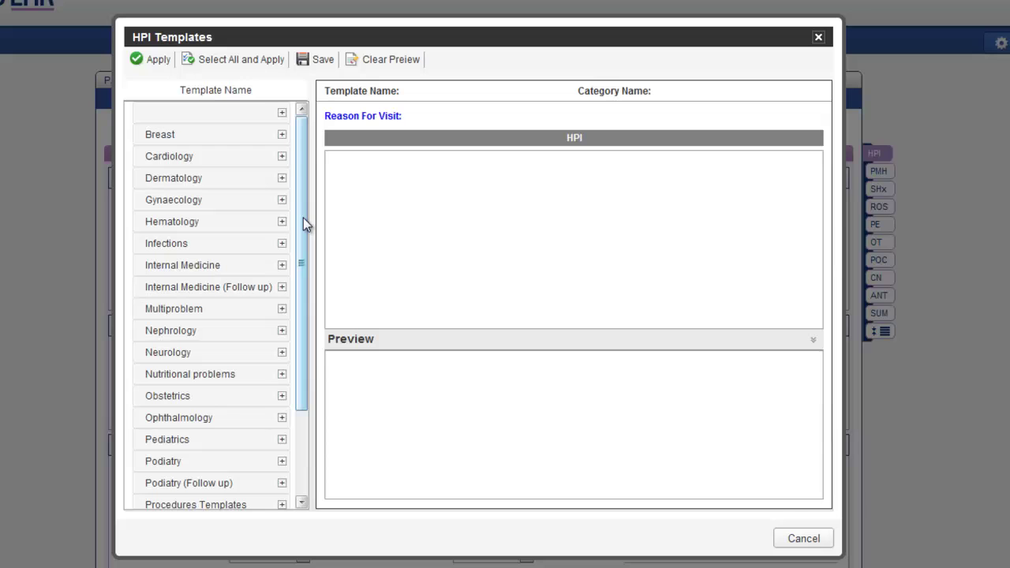
click(282, 266)
drag(302, 157, 306, 231)
click(222, 247)
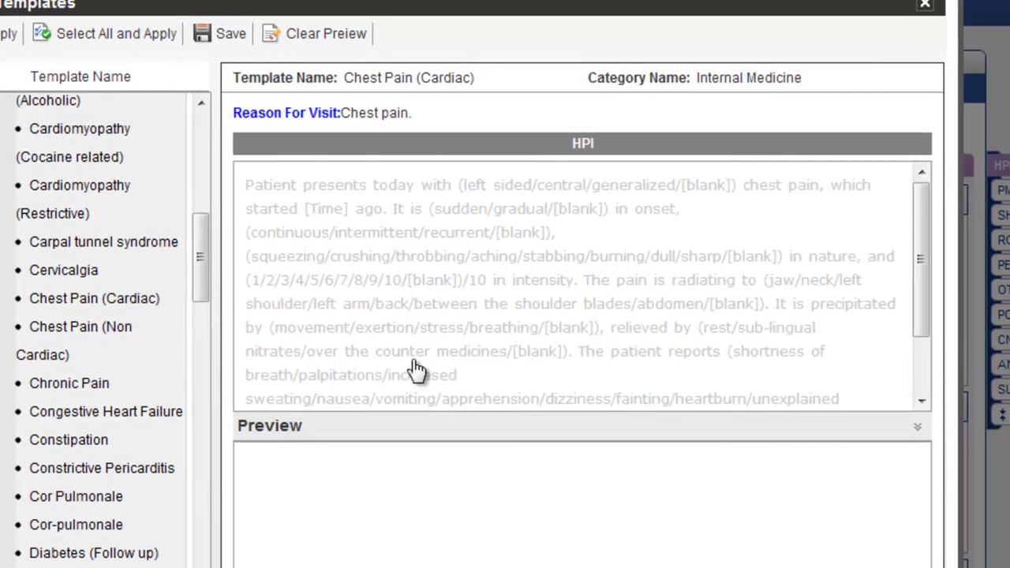
Set the first HPI sentence to generalized chest pain with onset 2 Weeks ago
click(282, 185)
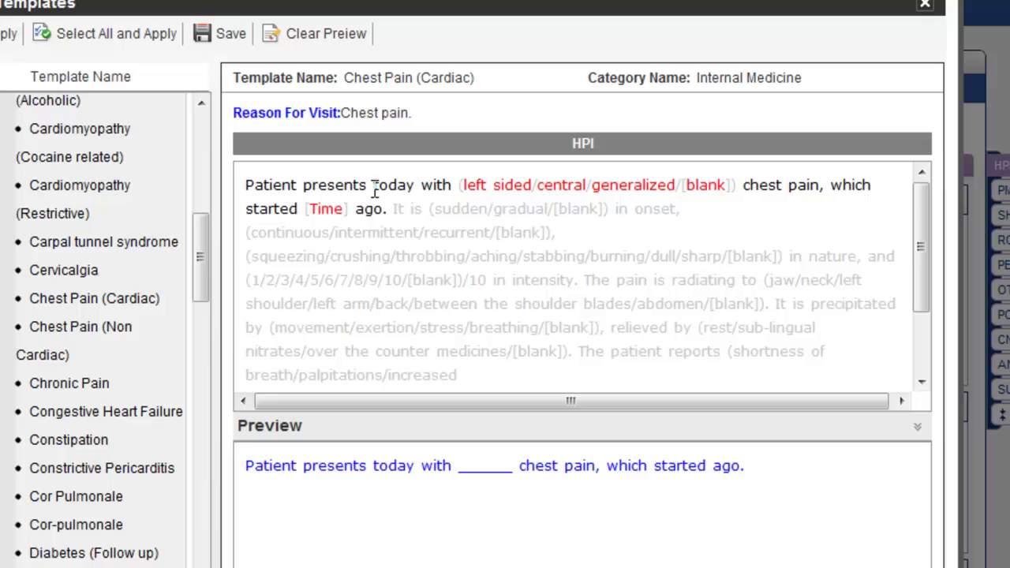
click(619, 191)
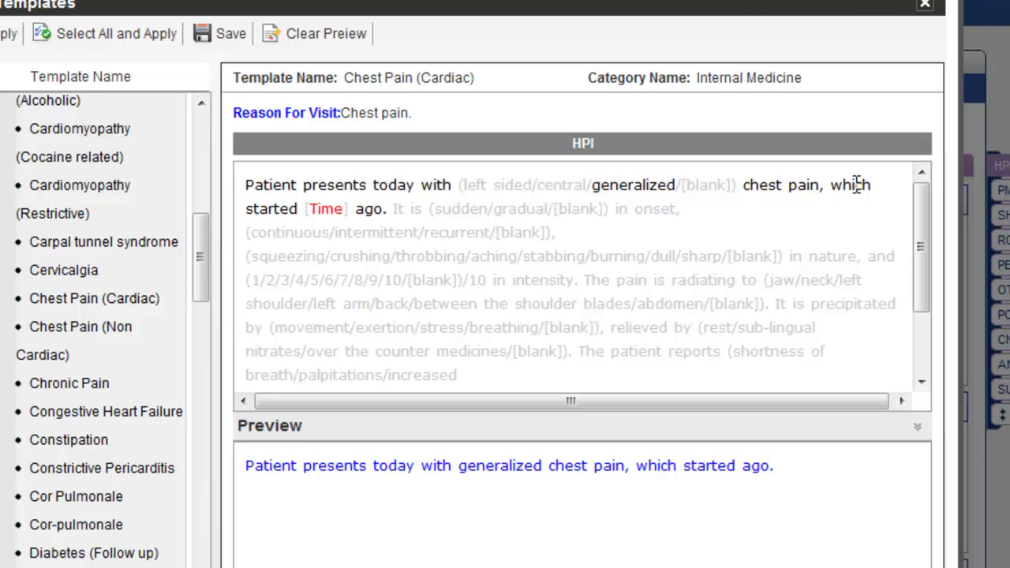
click(319, 213)
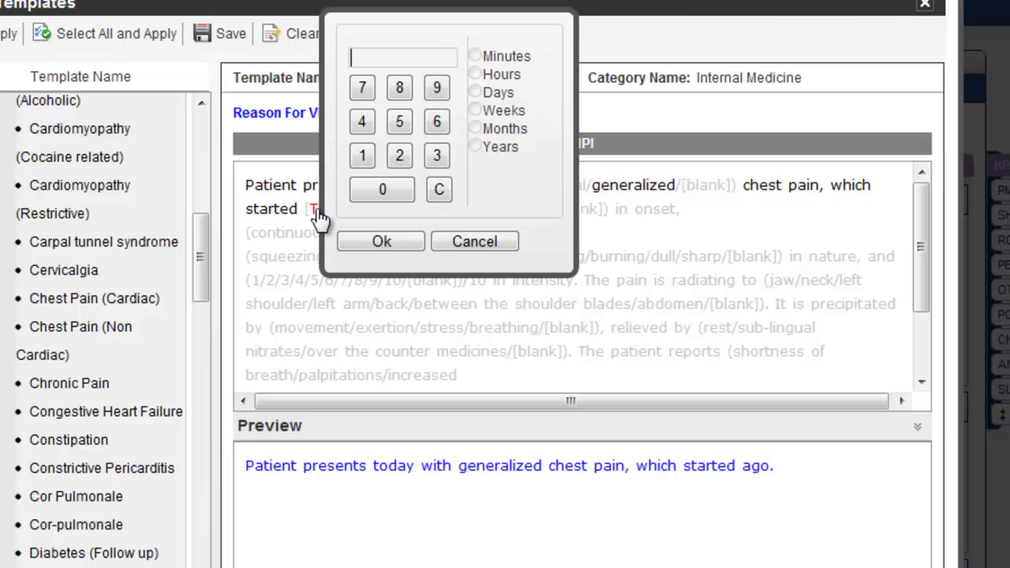
click(400, 156)
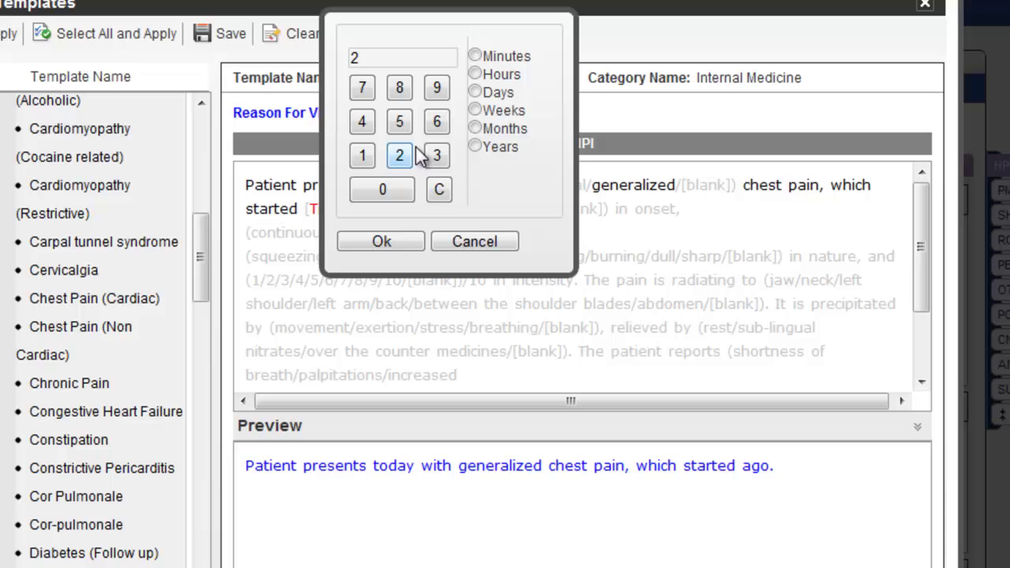
click(476, 110)
click(382, 242)
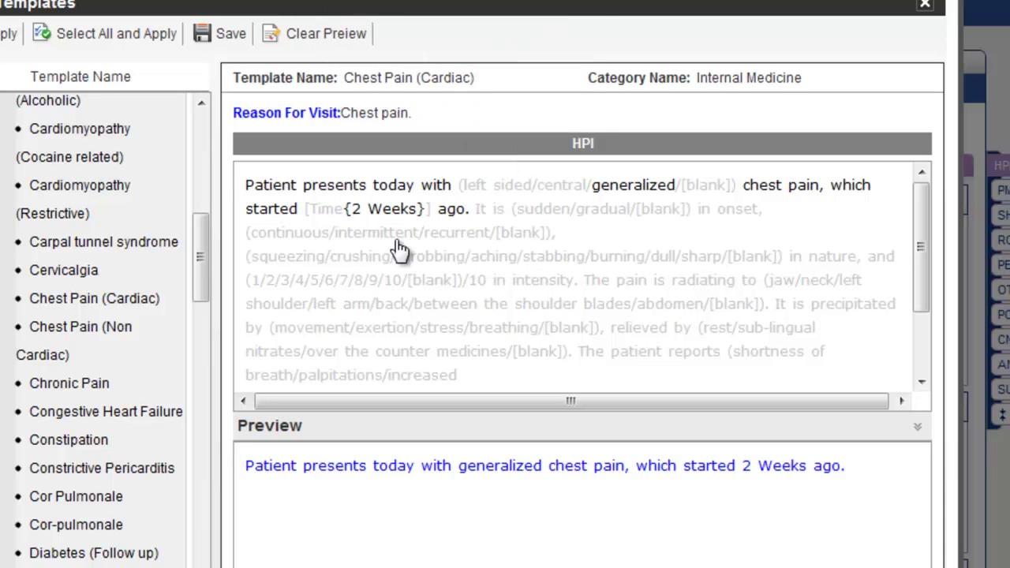
Mark the chest pain as sudden, continuous, throbbing and 7/10 intensity
click(495, 208)
click(544, 210)
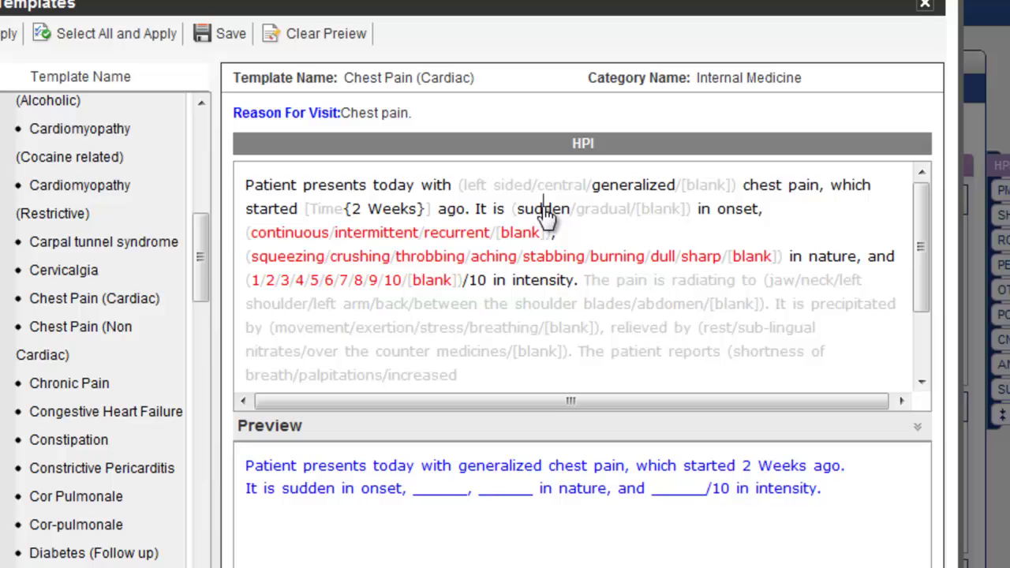
click(300, 237)
click(421, 261)
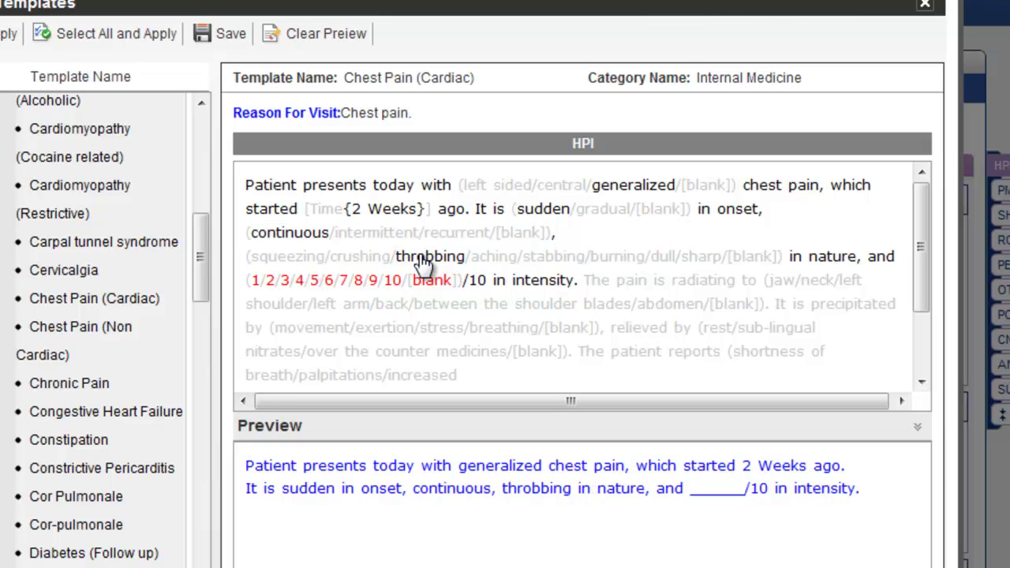
click(343, 281)
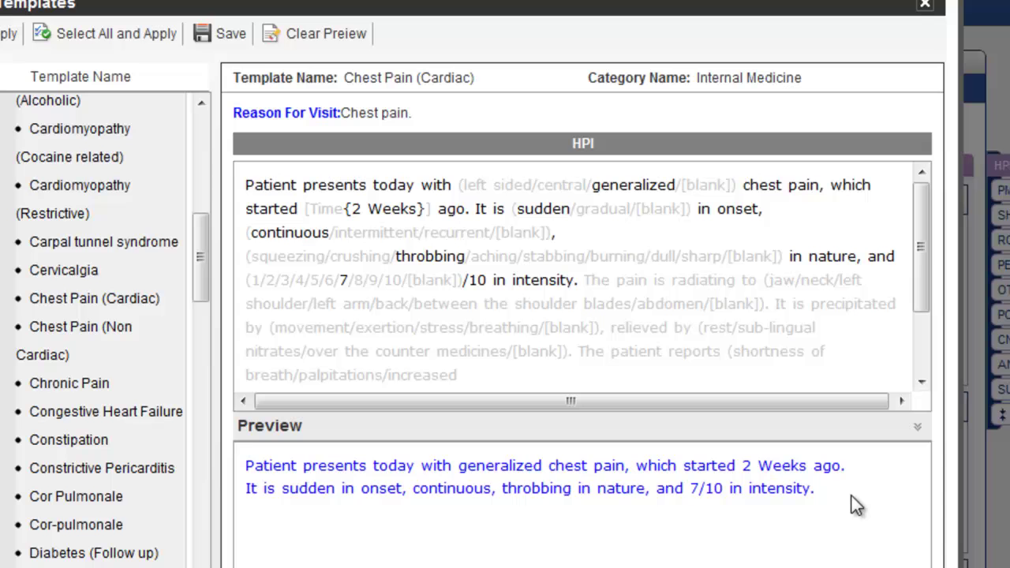
drag(245, 466, 773, 492)
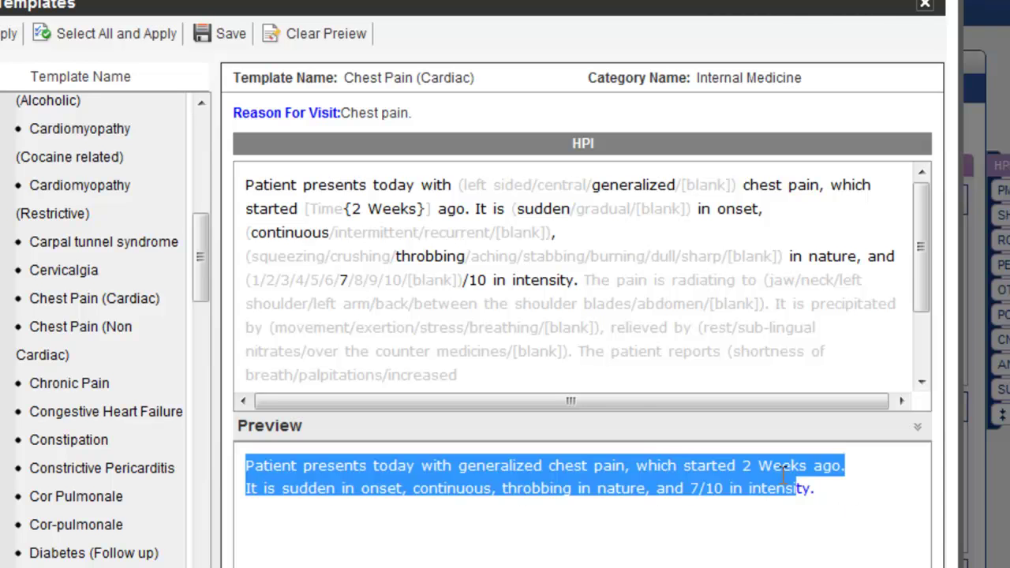
click(834, 491)
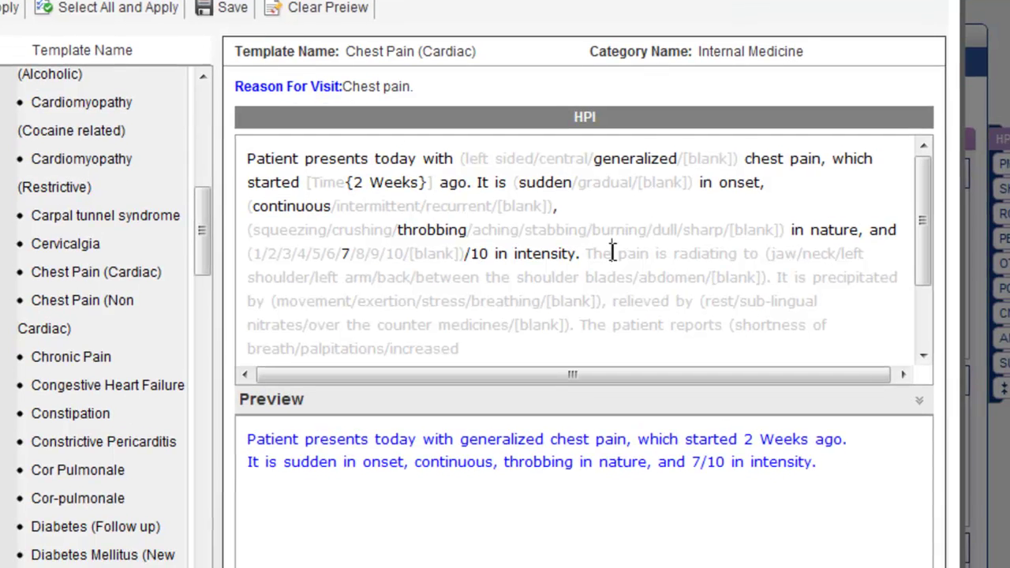
Record the pain radiating to the neck and between the shoulder blades
click(610, 280)
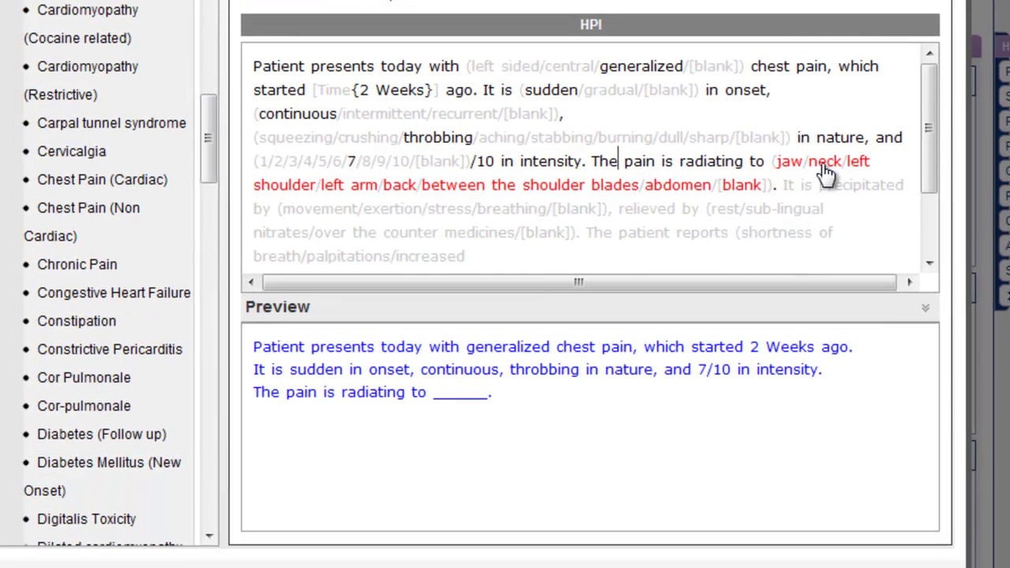
click(822, 165)
click(488, 189)
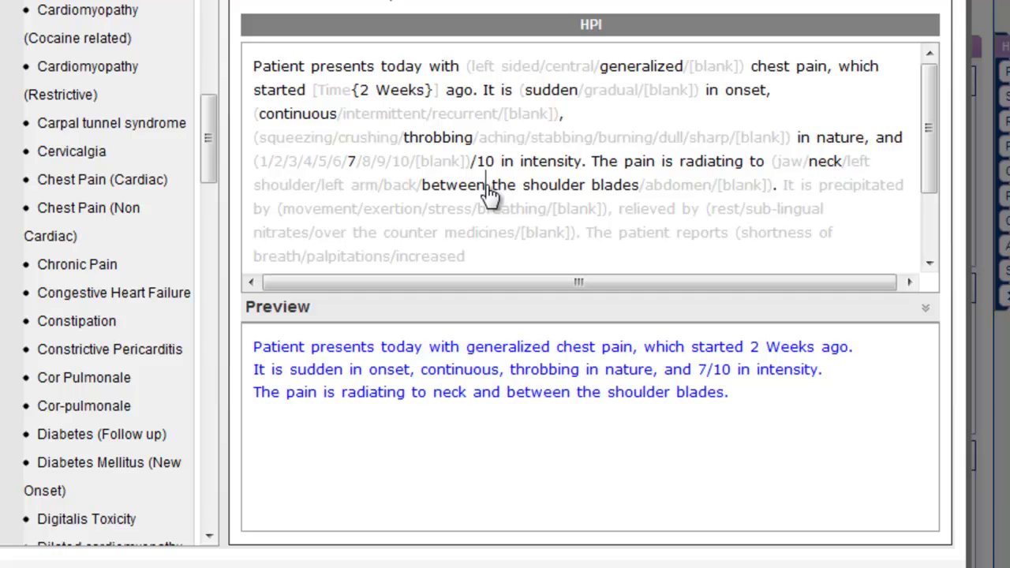
Note stress as precipitant, relief by over-the-counter medicines, and shortness of breath
click(824, 187)
click(453, 212)
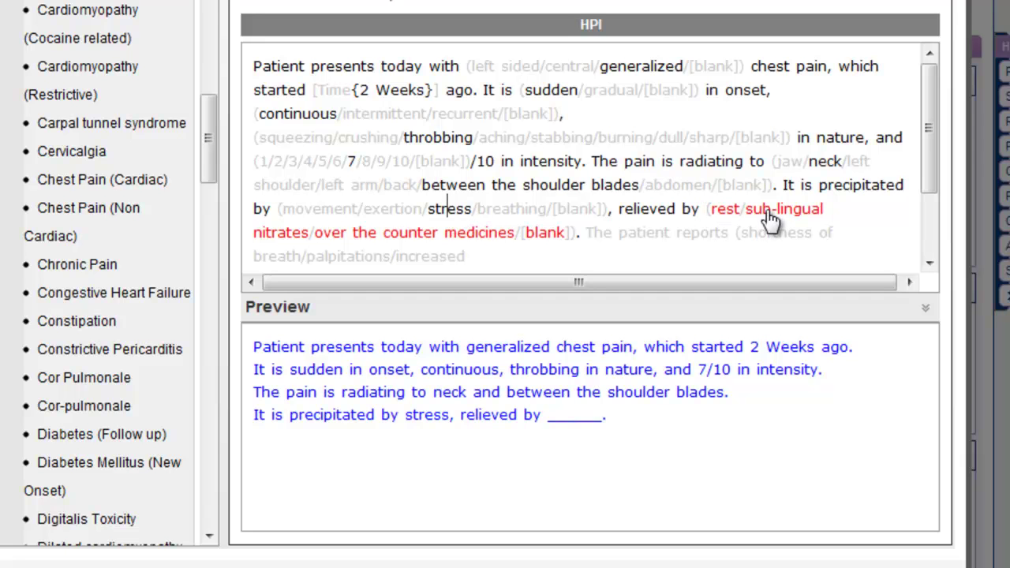
click(443, 236)
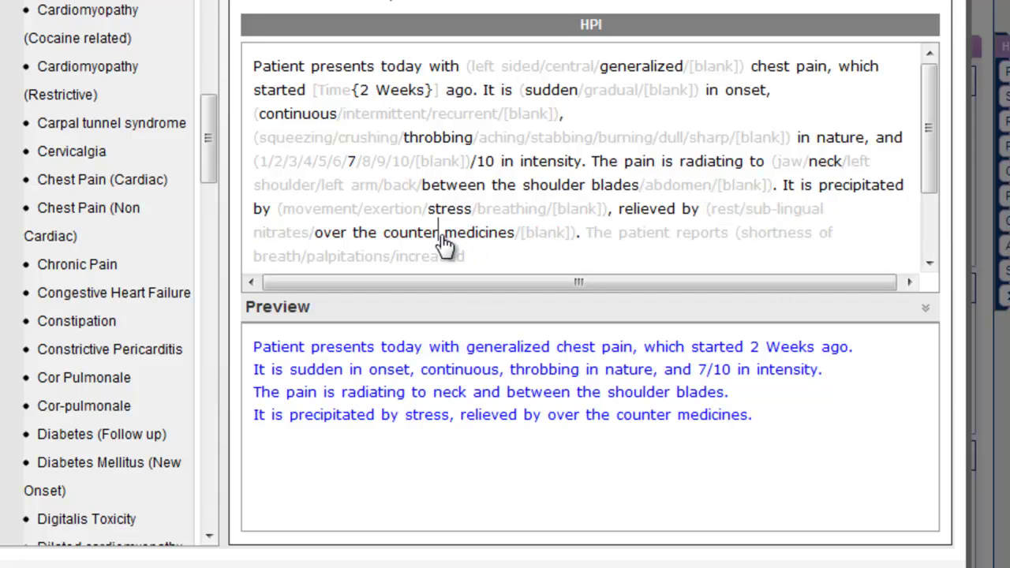
click(673, 233)
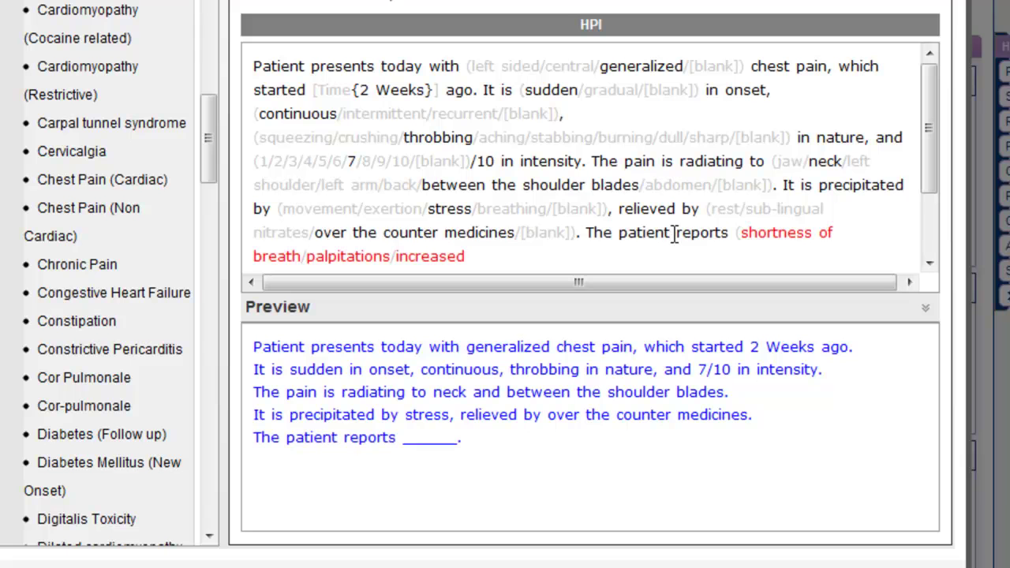
click(773, 237)
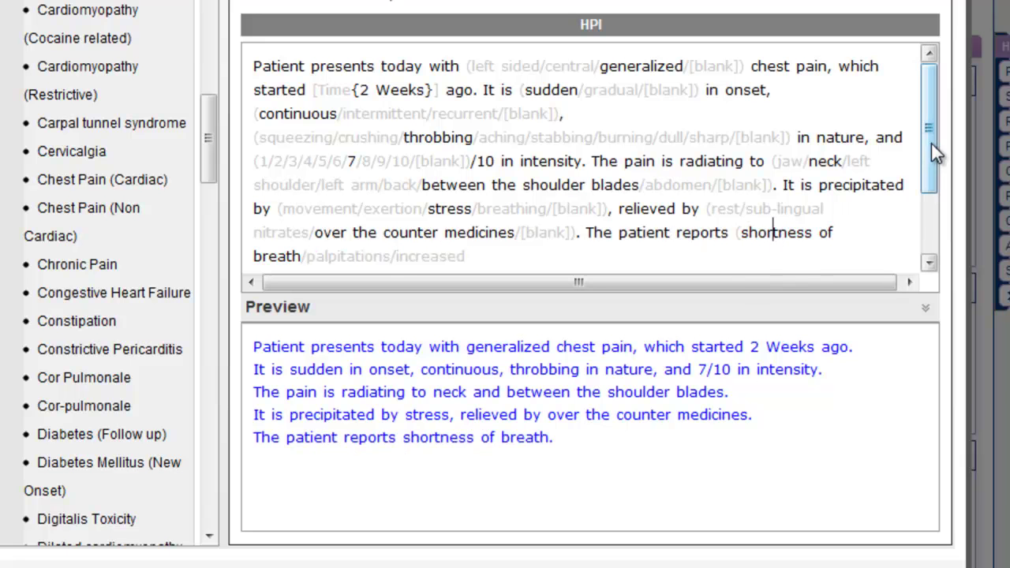
Add vomiting and heartburn to symptoms, and smoking and hypertension to history
drag(931, 152, 931, 215)
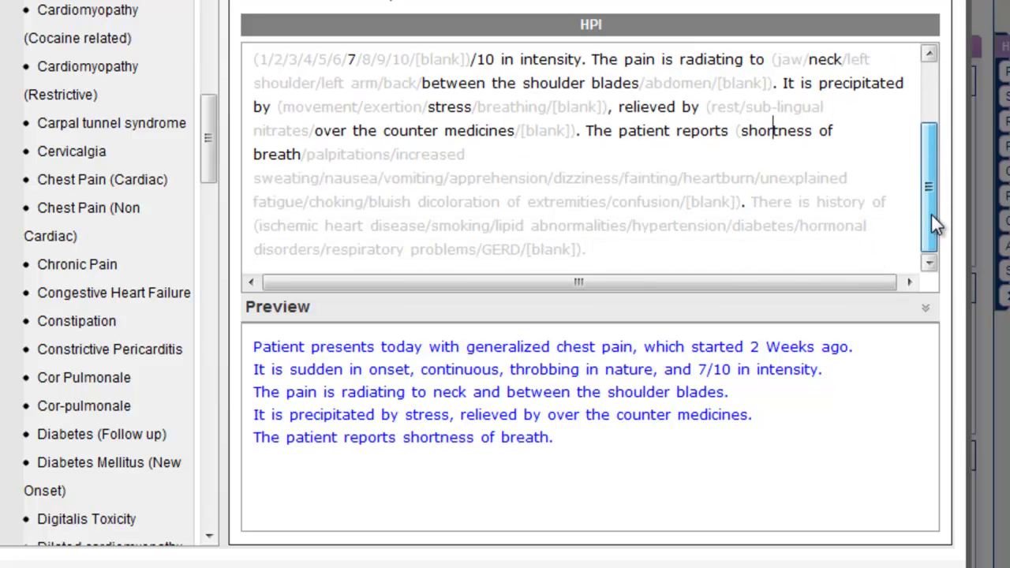
click(422, 178)
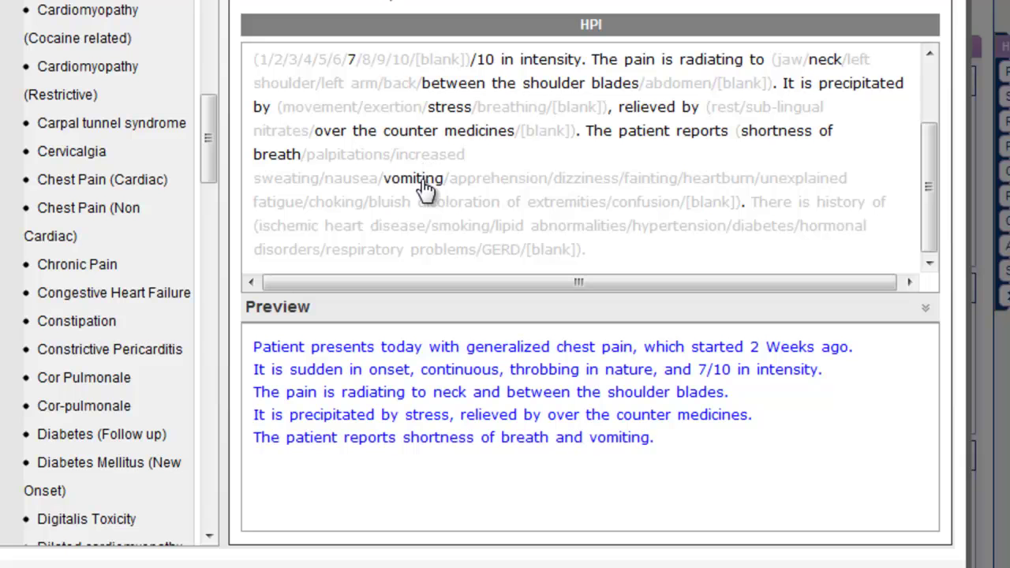
click(721, 180)
click(799, 202)
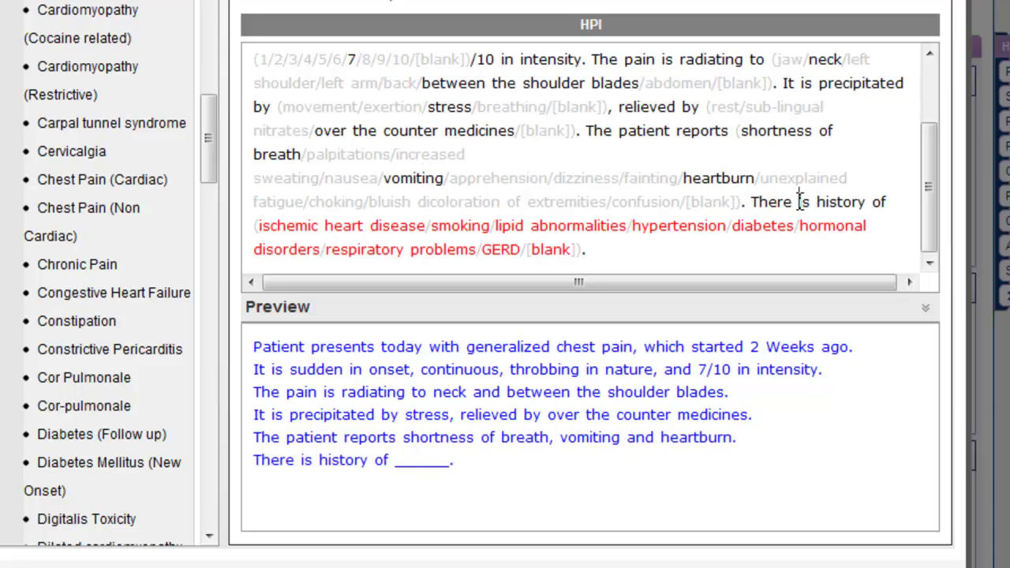
click(457, 228)
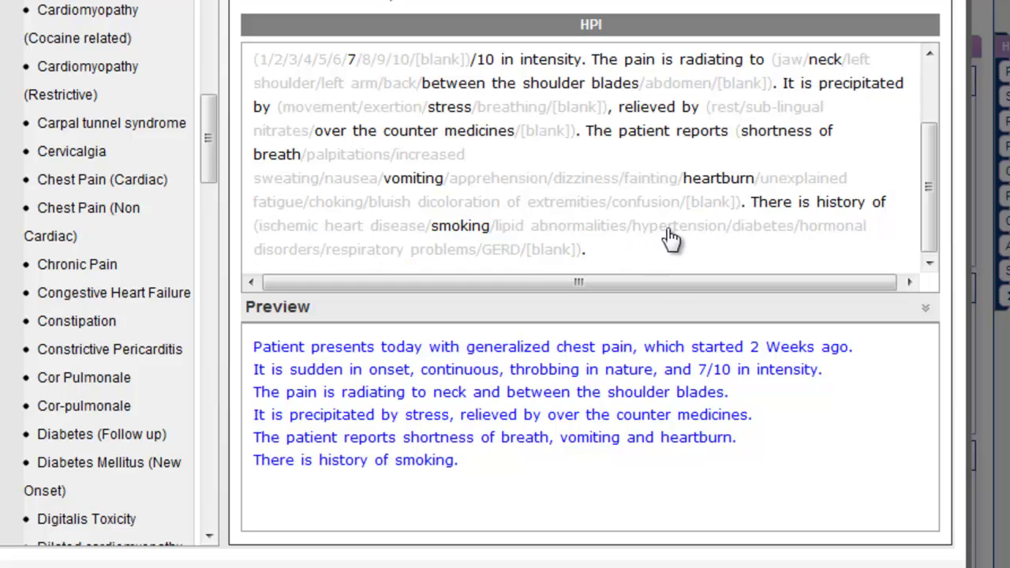
click(679, 229)
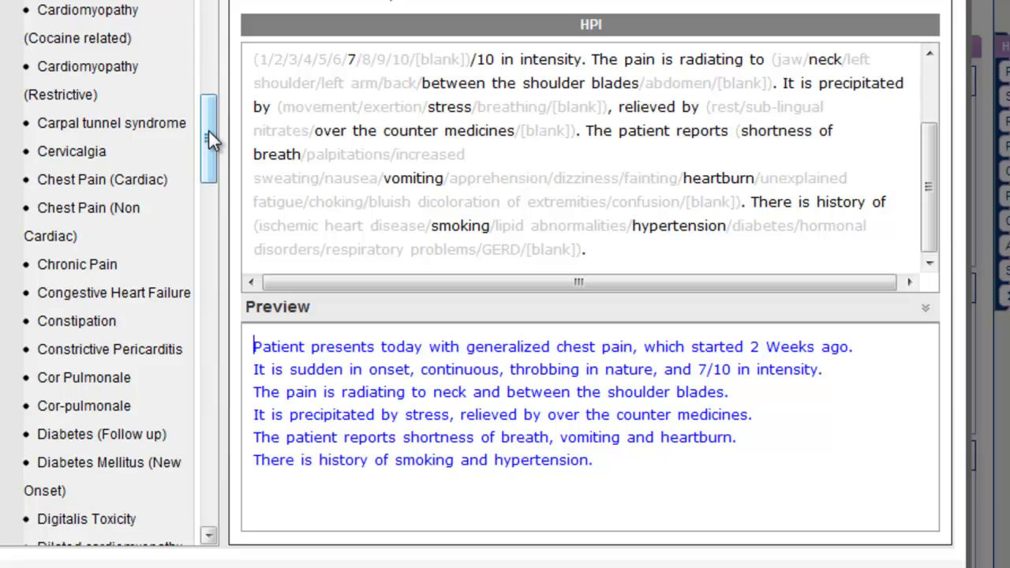
Scroll the Template Name list and load the Gastritis template
drag(207, 130, 206, 161)
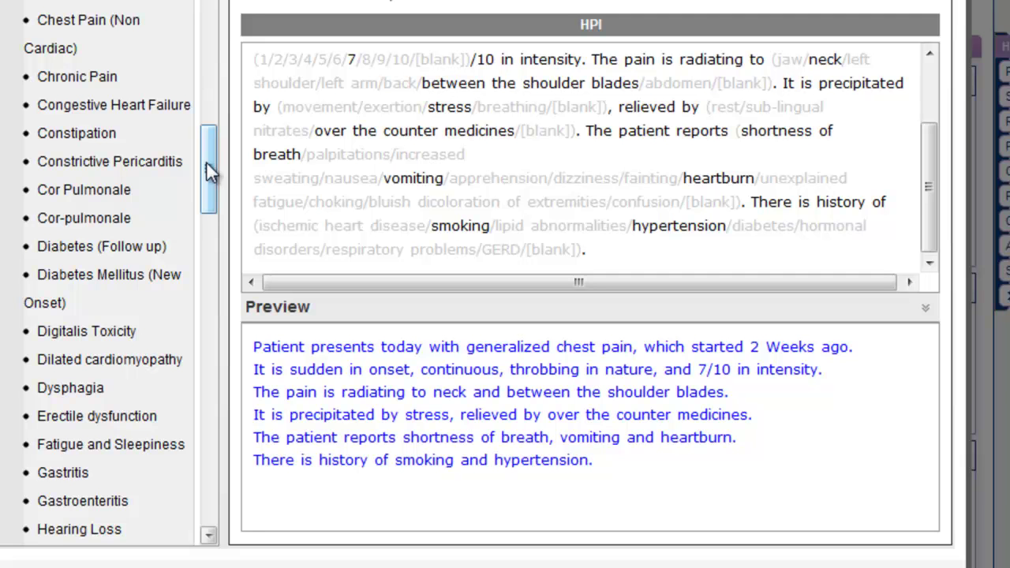
drag(206, 162, 209, 206)
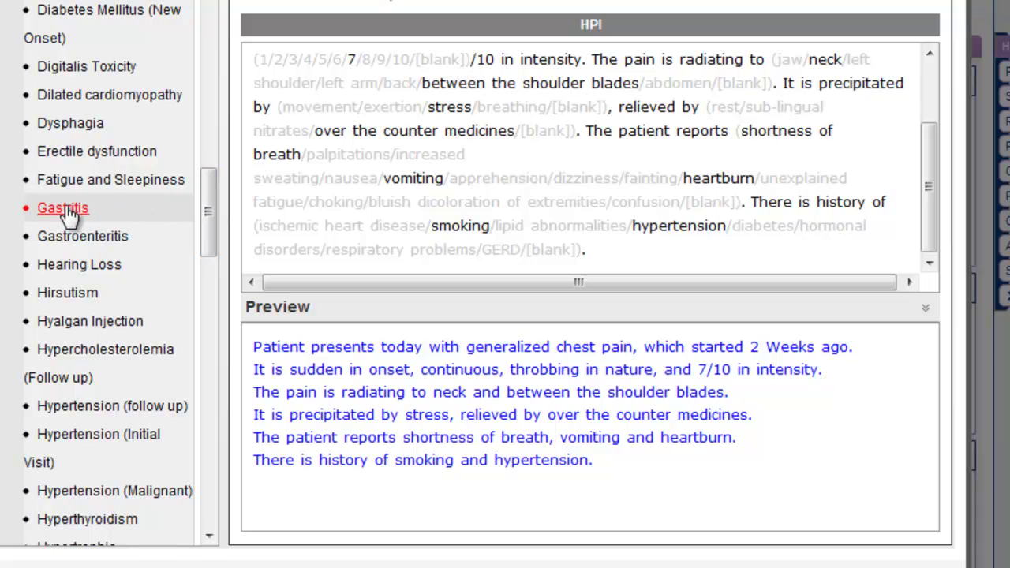
click(65, 209)
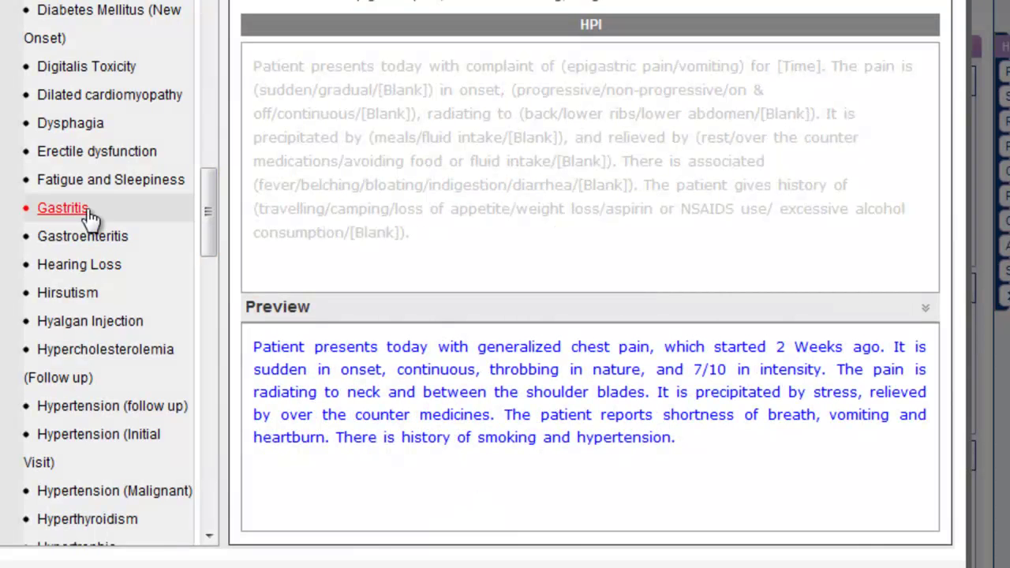
drag(255, 344, 688, 430)
click(689, 430)
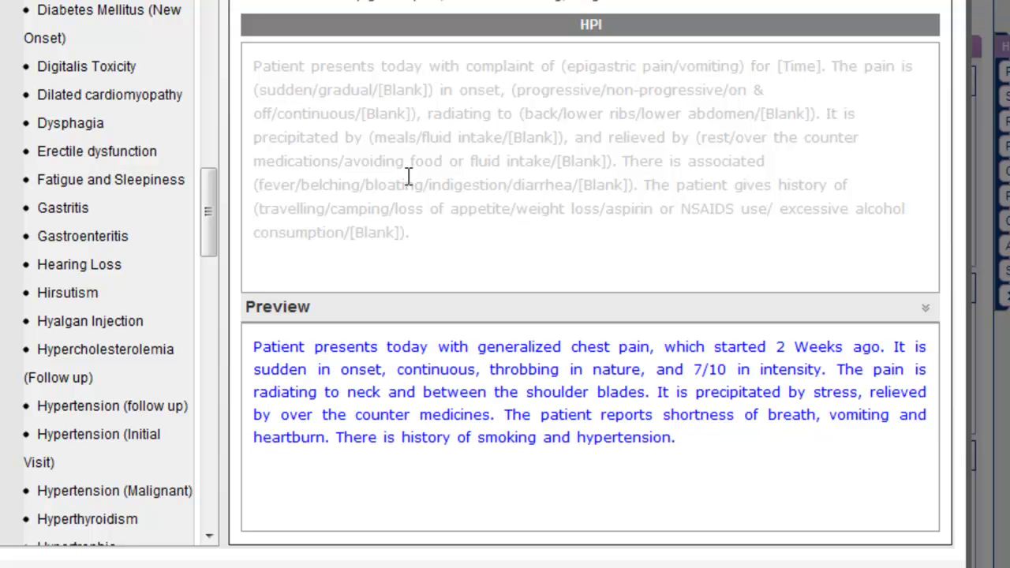
Set the first Gastritis sentence to epigastric pain lasting 2 Weeks
click(357, 67)
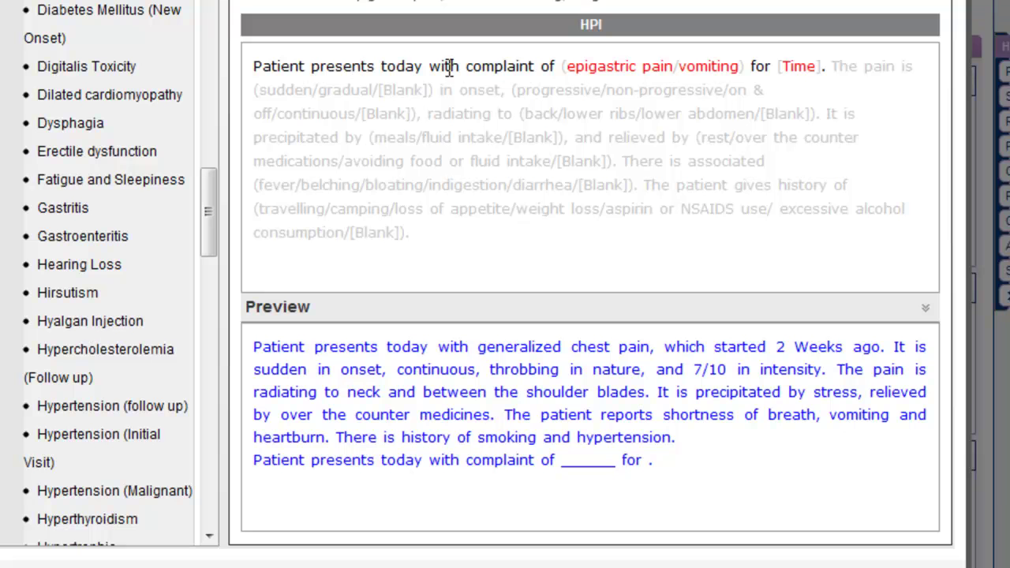
click(614, 71)
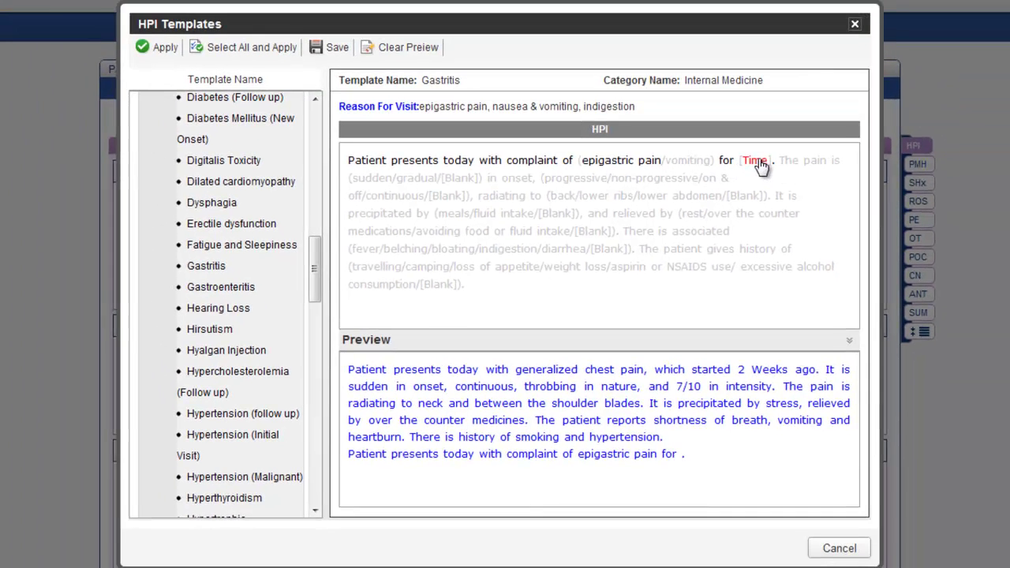
click(752, 166)
click(466, 144)
click(520, 110)
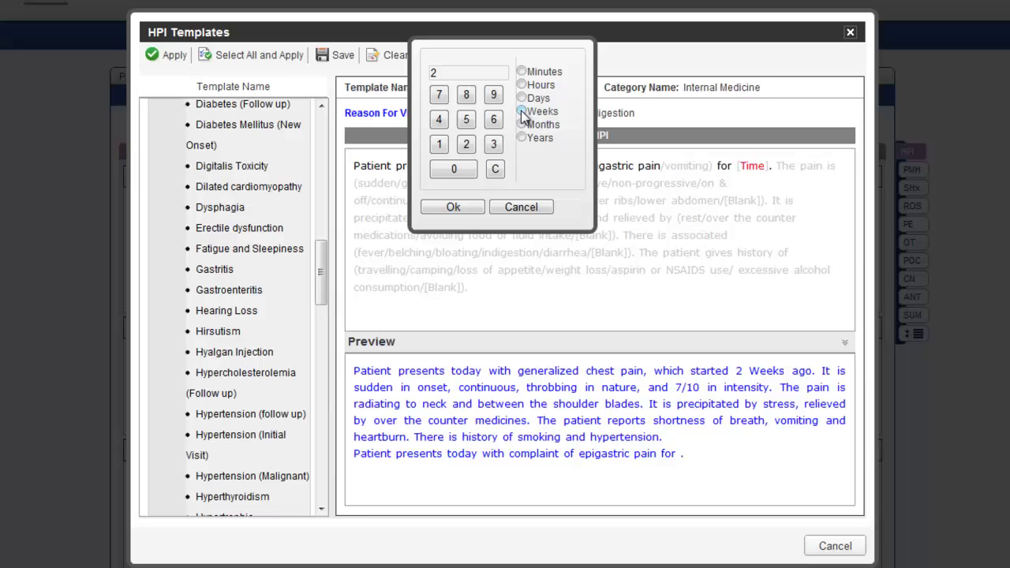
click(452, 207)
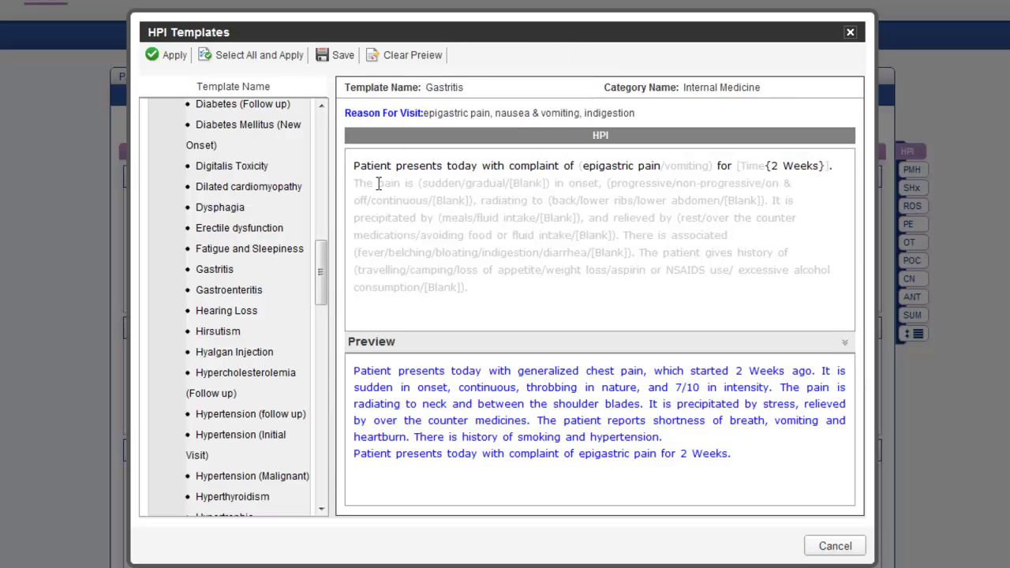
Mark it sudden, non-progressive, radiating to back and lower abdomen, with bloating and indigestion
click(379, 183)
click(448, 183)
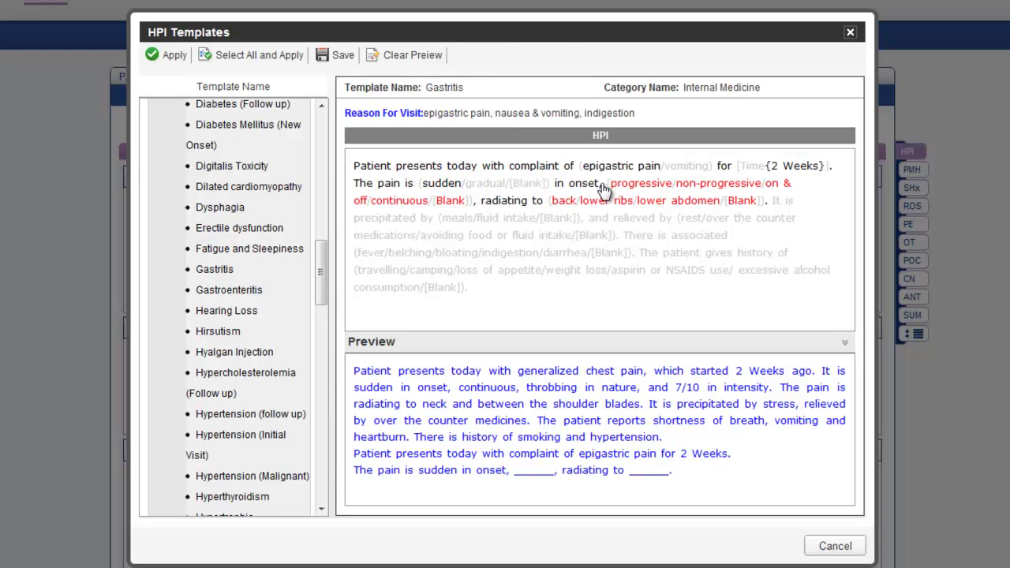
click(698, 185)
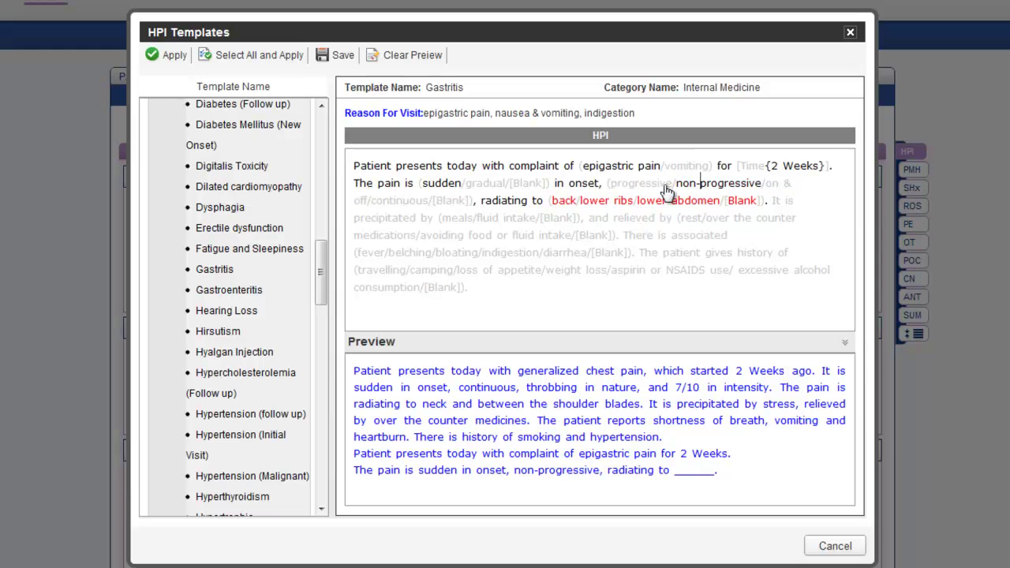
click(563, 200)
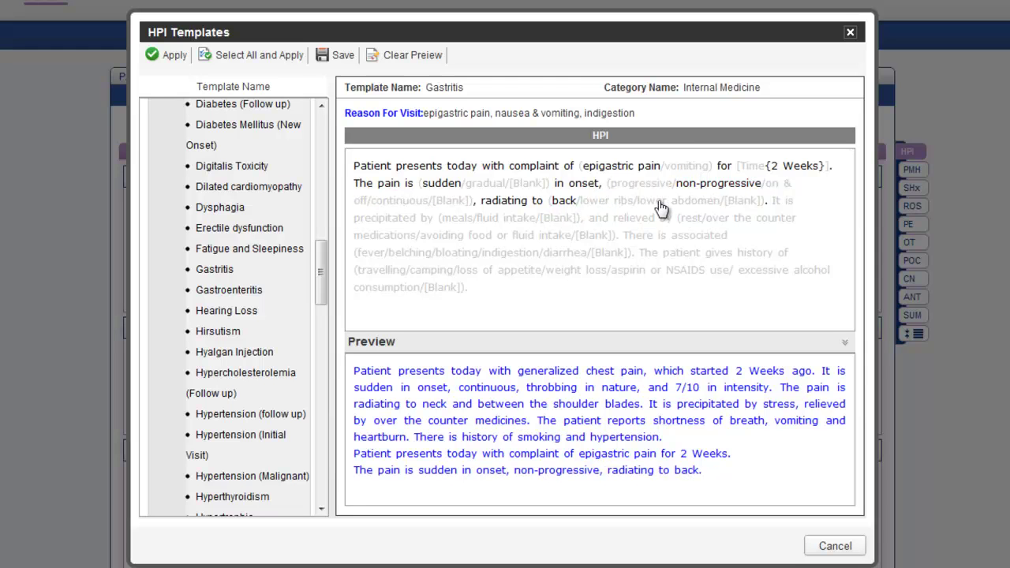
click(658, 202)
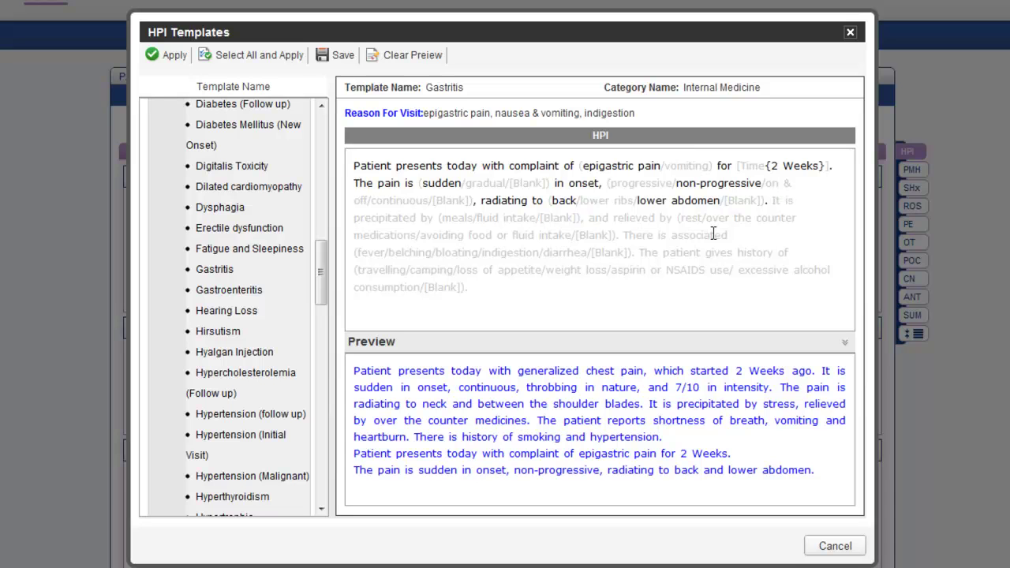
click(636, 235)
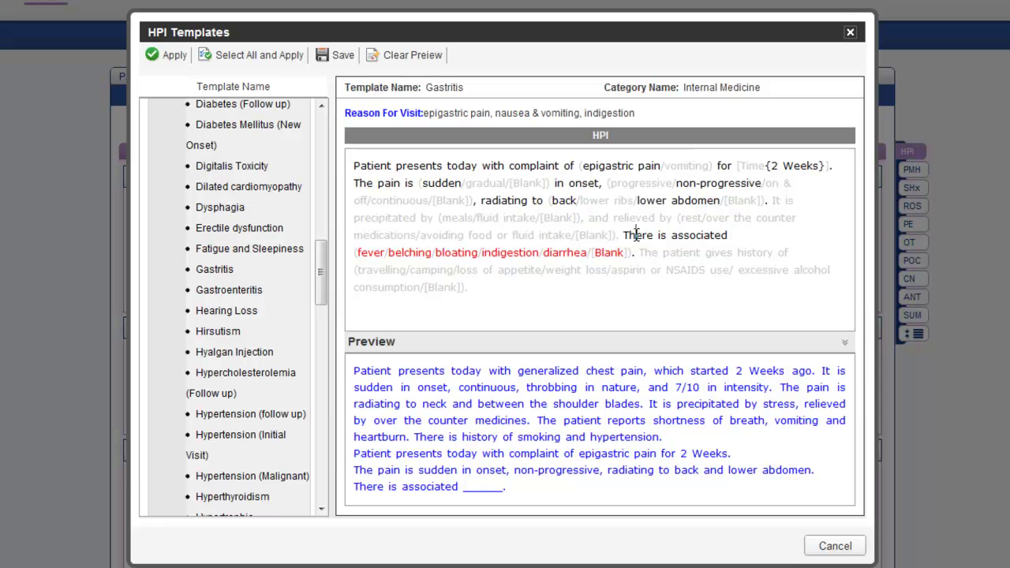
click(447, 254)
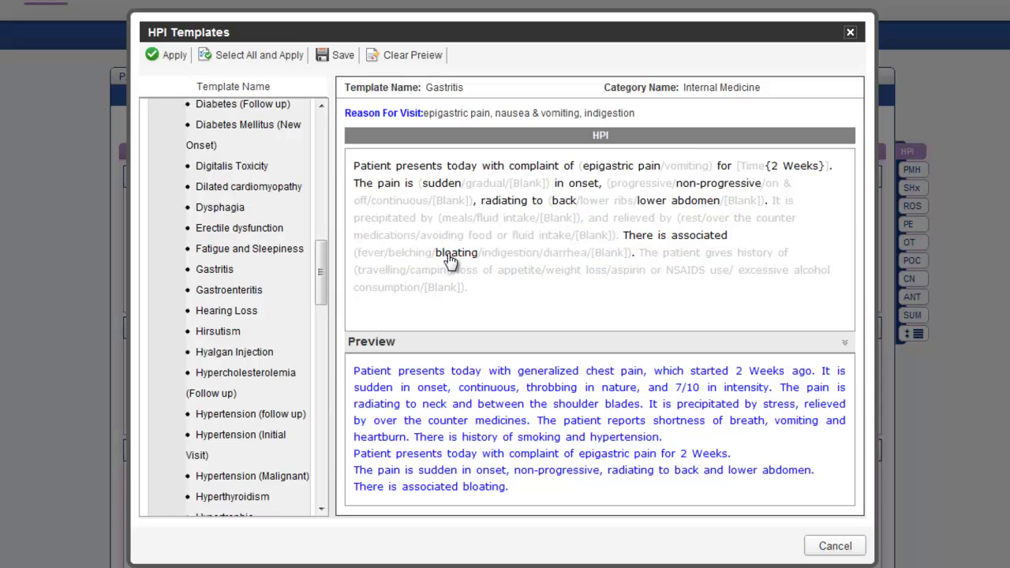
click(503, 255)
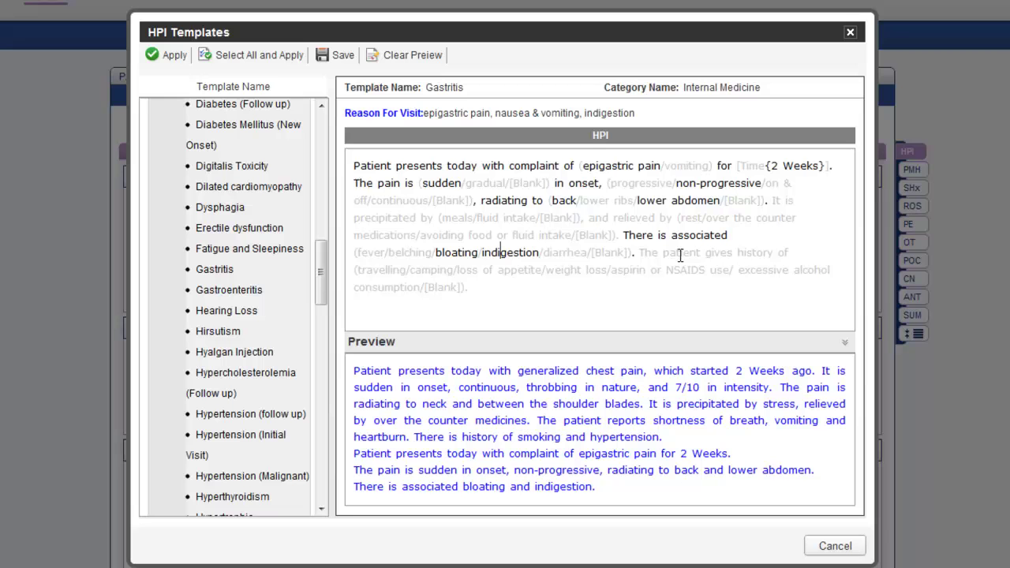
Apply the combined chest pain and Gastritis text to the chart's HPI and review it
click(172, 57)
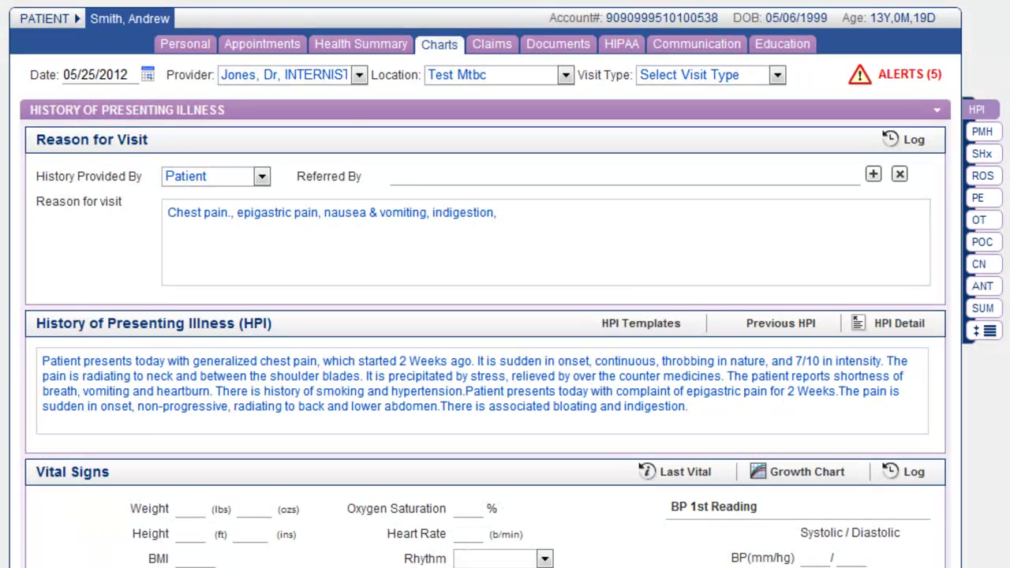
mouse_move(552, 213)
mouse_down()
mouse_move(194, 212)
mouse_move(566, 221)
mouse_up()
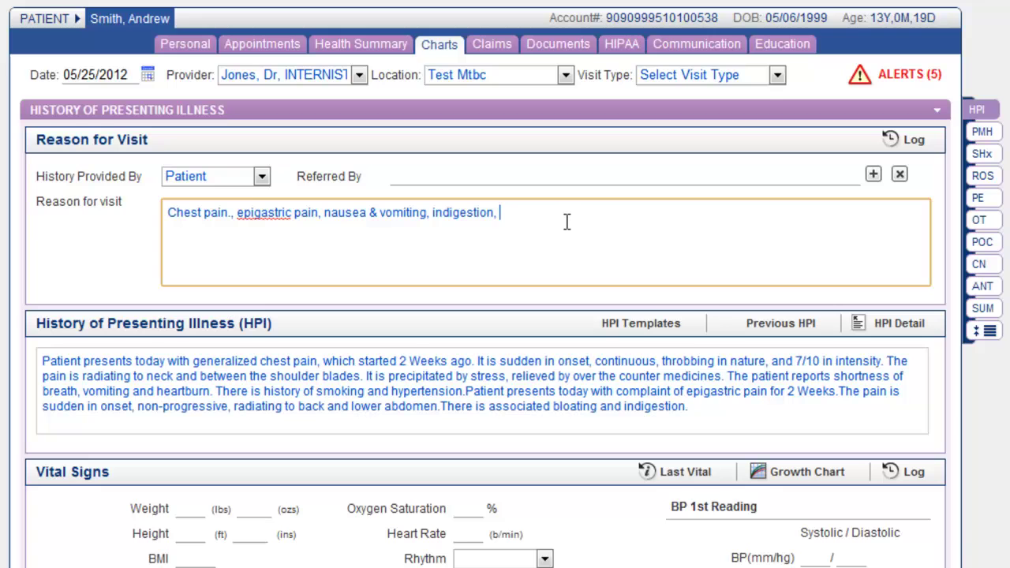
mouse_move(709, 405)
mouse_down()
mouse_move(16, 356)
mouse_move(772, 414)
mouse_up()
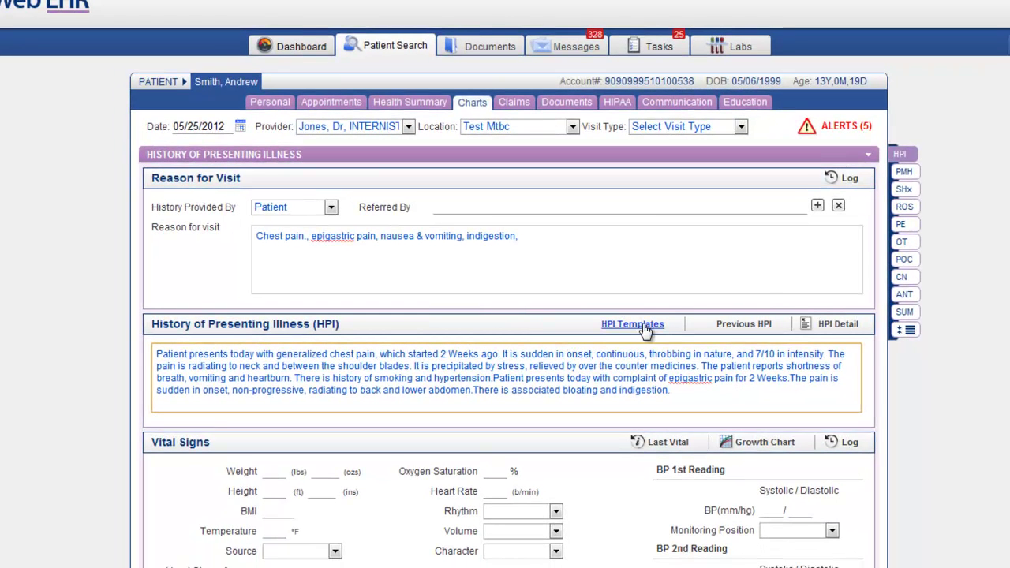
Load Internal Medicine's Acute Pericarditis template and place the cursor after its last sentence
click(642, 325)
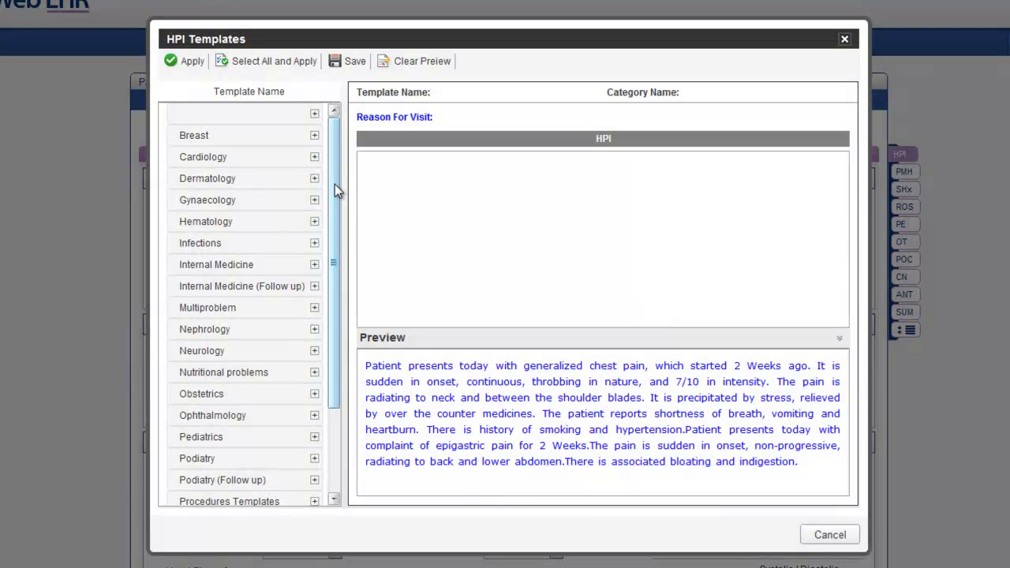
drag(335, 184, 346, 272)
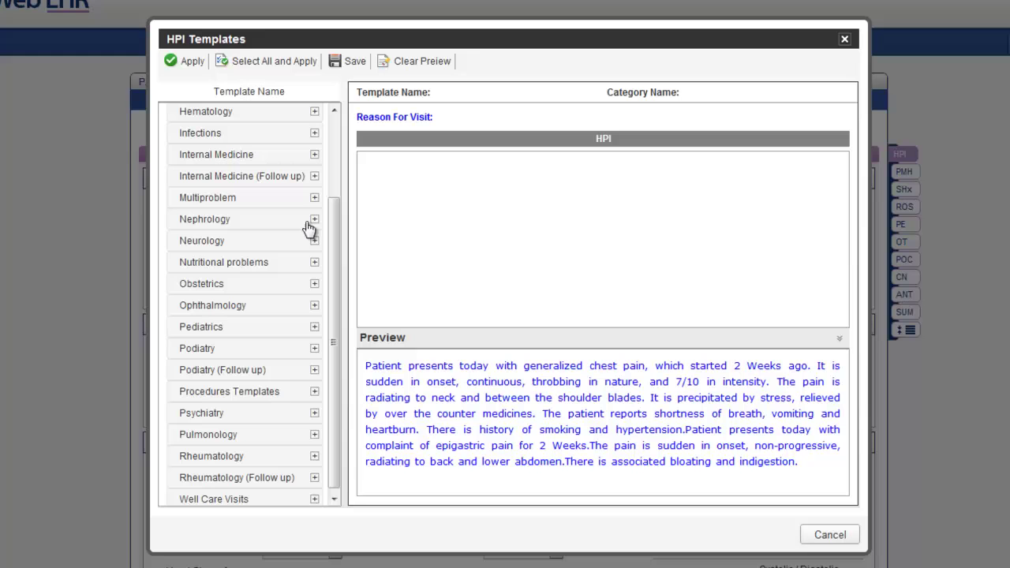
click(277, 156)
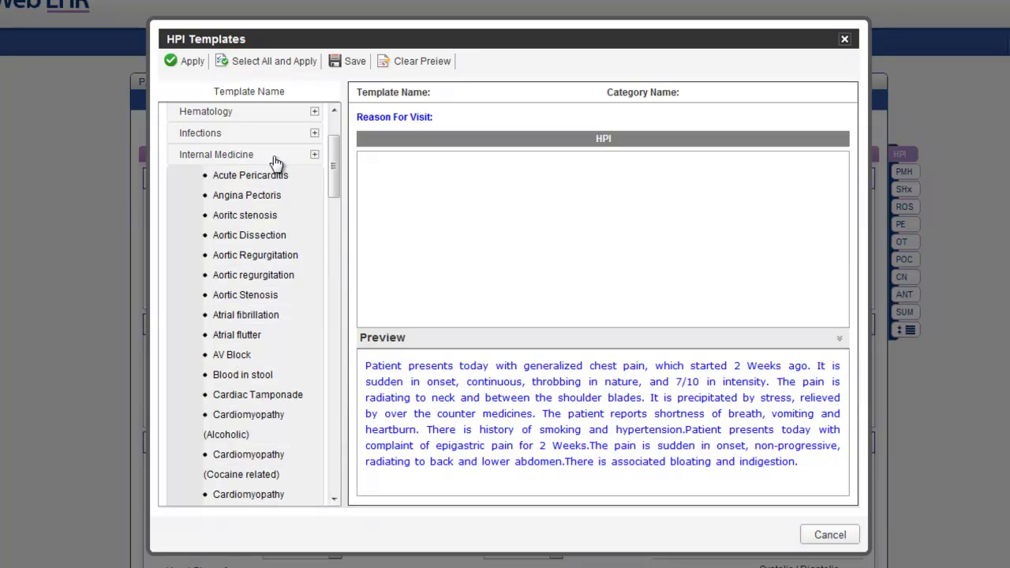
click(267, 174)
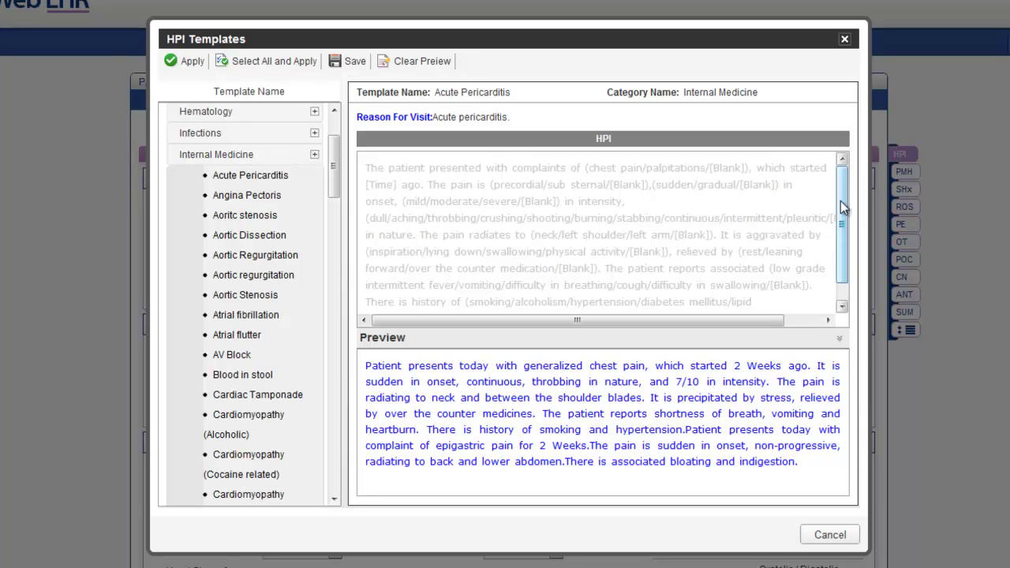
scroll(840, 207, down, 3)
click(745, 293)
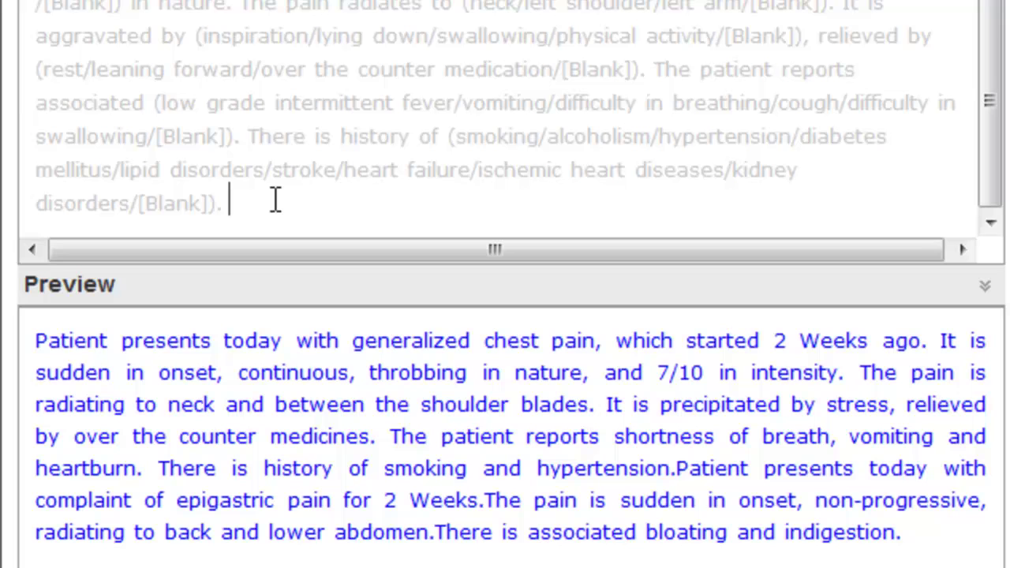
Type 'There is family history of (diabetes/asthma/hypertension).' at the end of the template
text(There is family )
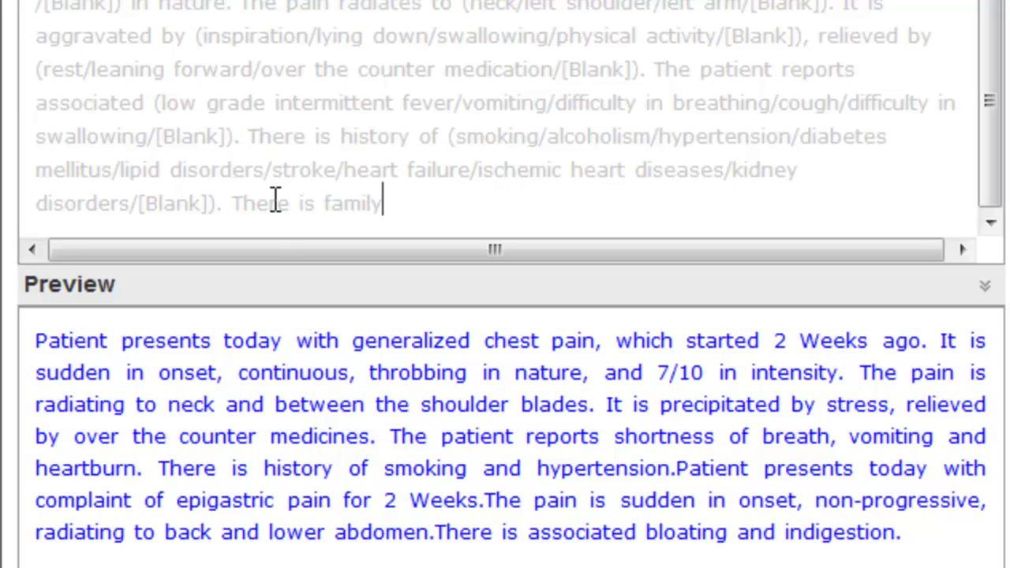
text(history o)
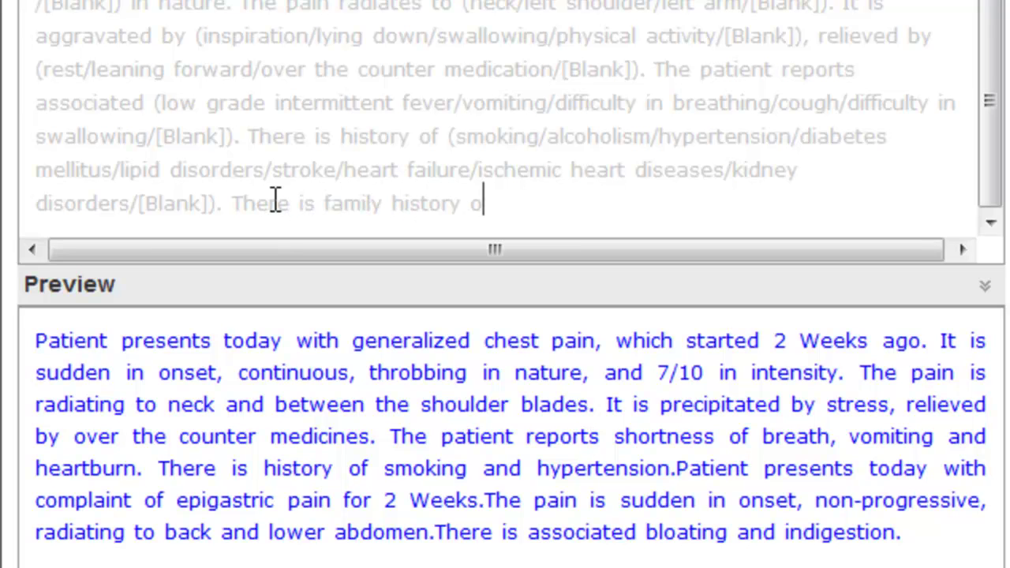
text(f)
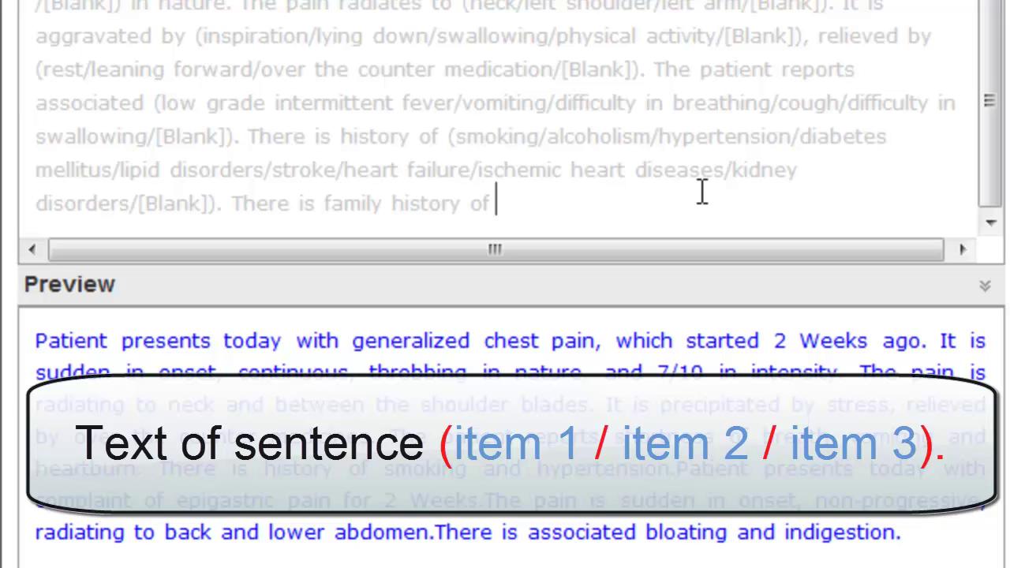
text(()
text(dia)
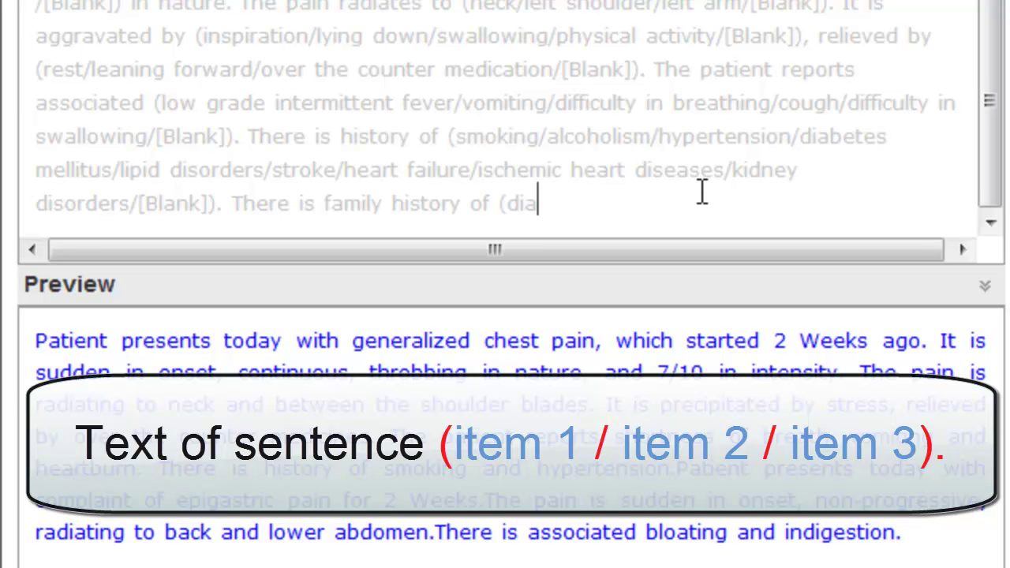
text(betes)
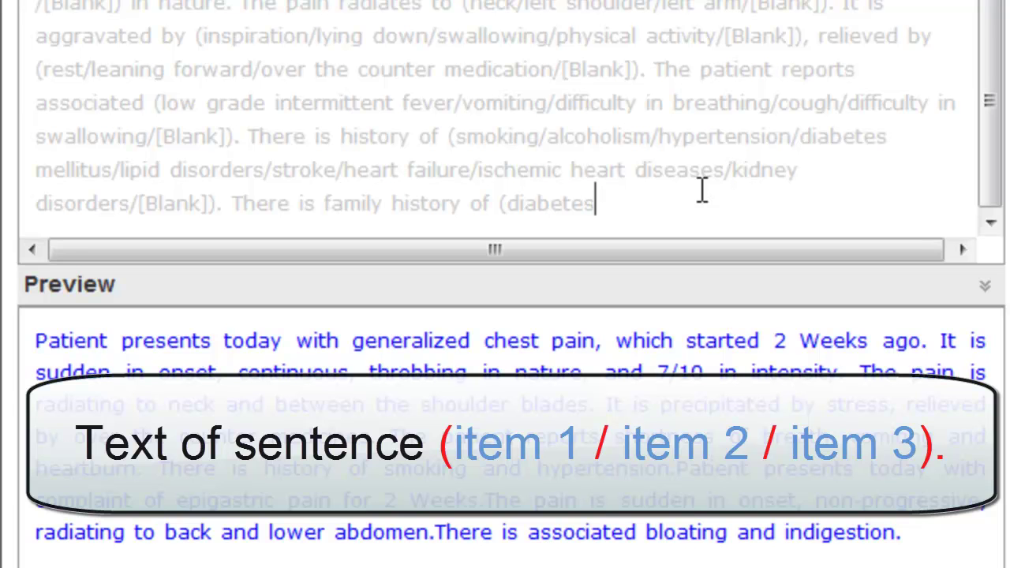
text(/ast)
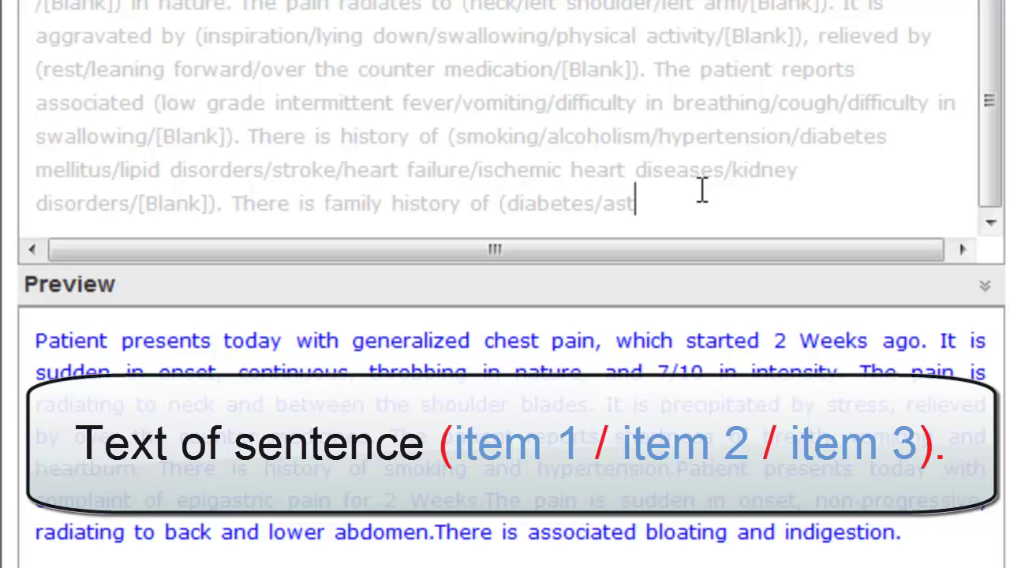
text(hma/hype)
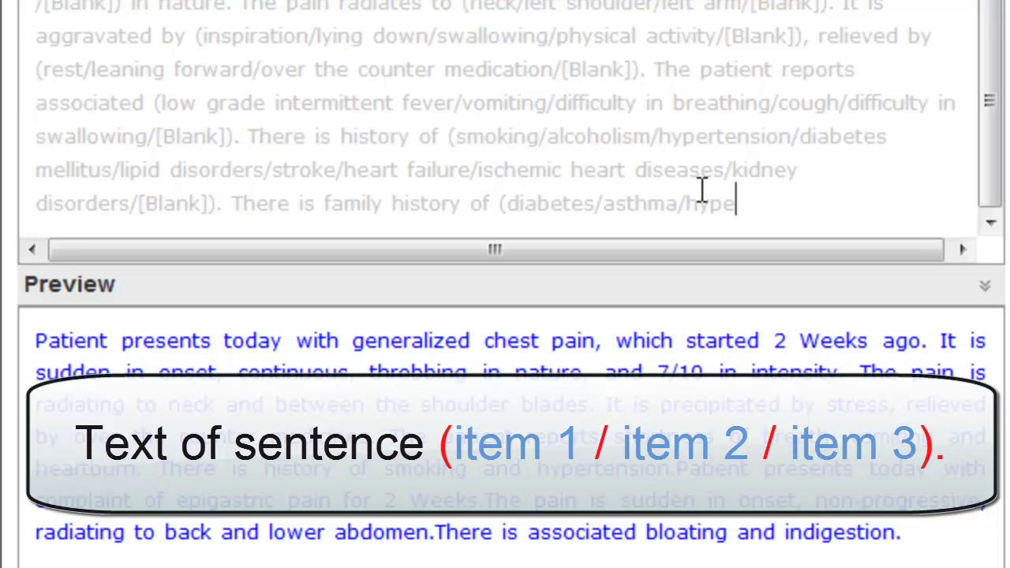
text(rtension)
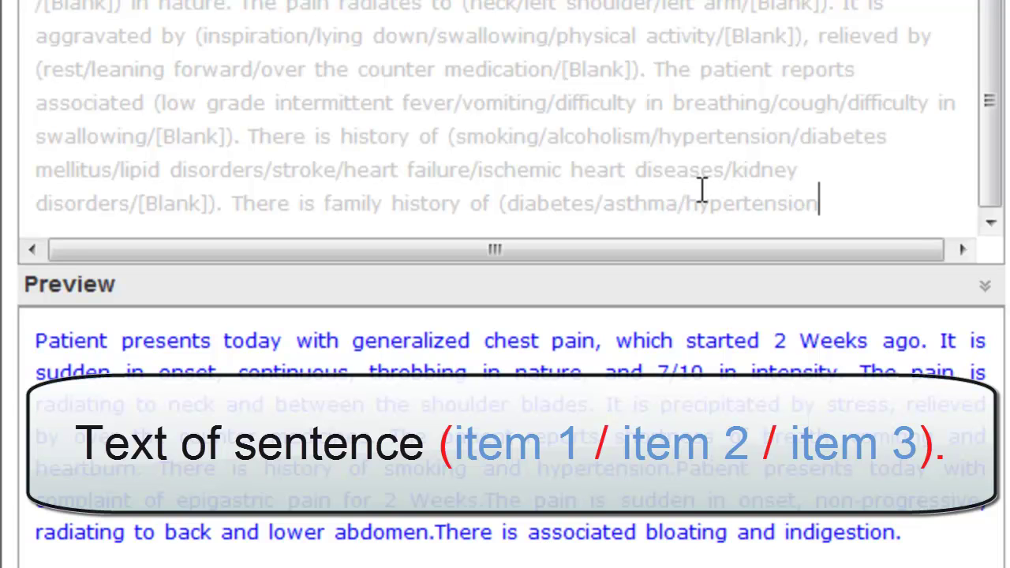
text())
text(.)
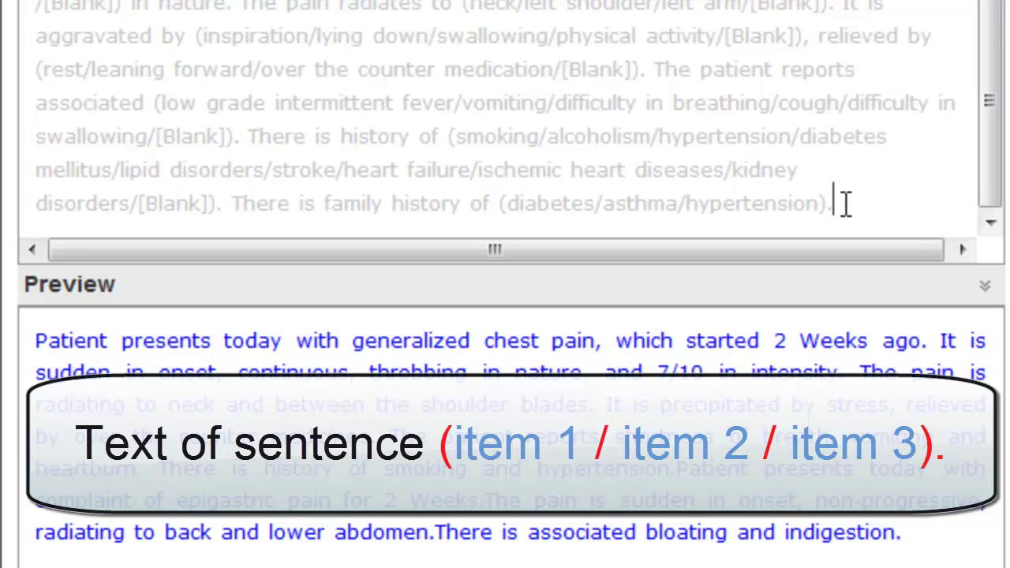